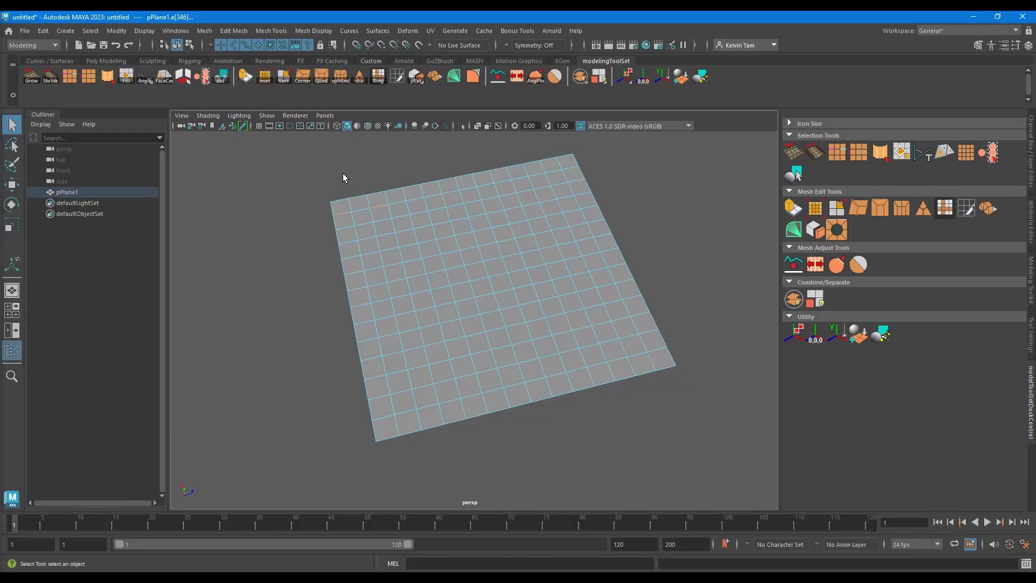
Extend the edge selection across the plane from one picked edge, repeat it from another edge, and clear the selection
{"action": "left_click", "coordinate": [344, 215]}
{"action": "left_click", "coordinate": [839, 156]}
{"action": "left_click_drag", "start_coordinate": [442, 210], "coordinate": [360, 225], "text": "alt"}
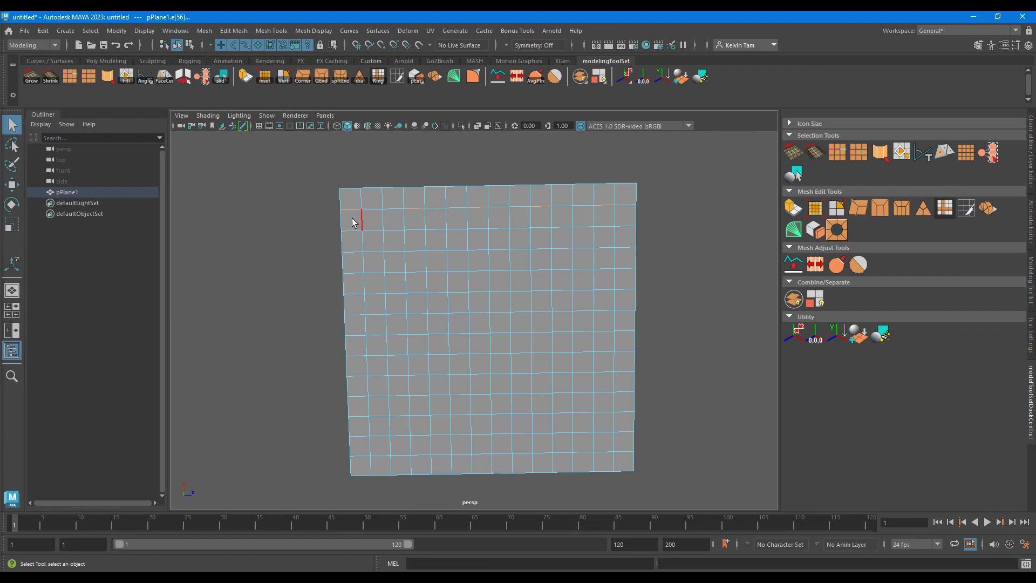
{"action": "left_click", "coordinate": [356, 294]}
{"action": "left_click", "coordinate": [836, 153]}
{"action": "left_click_drag", "start_coordinate": [542, 368], "coordinate": [515, 347], "text": "alt"}
{"action": "left_click", "coordinate": [668, 297]}
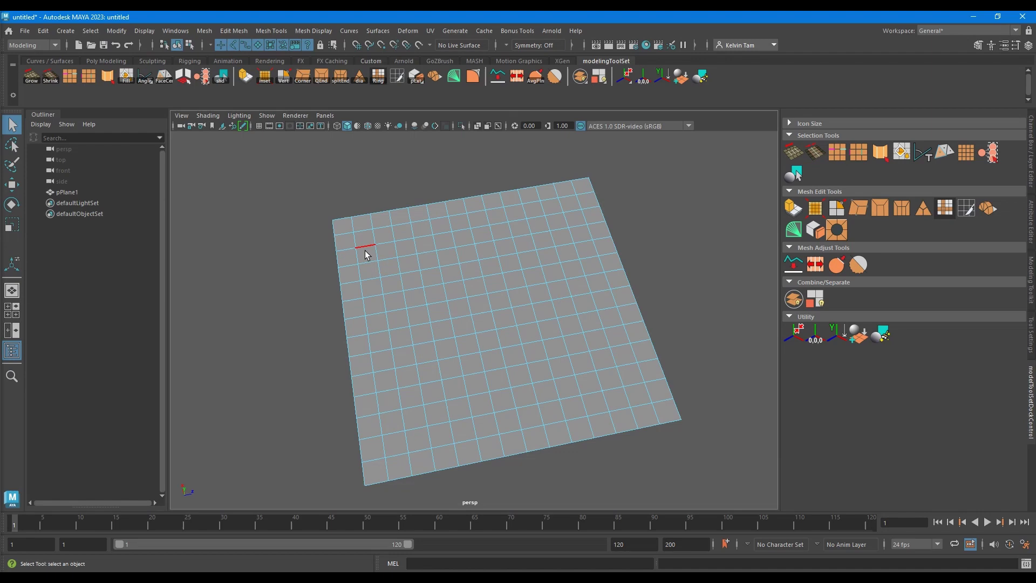
Pick a pair of edges on the plane and extend the selection from them, and repeat with a second pair
{"action": "left_click", "coordinate": [364, 216]}
{"action": "left_click_drag", "start_coordinate": [331, 272], "coordinate": [415, 270], "text": "alt"}
{"action": "left_click_drag", "start_coordinate": [523, 328], "coordinate": [339, 398], "text": "alt"}
{"action": "left_click", "coordinate": [366, 397], "text": "shift"}
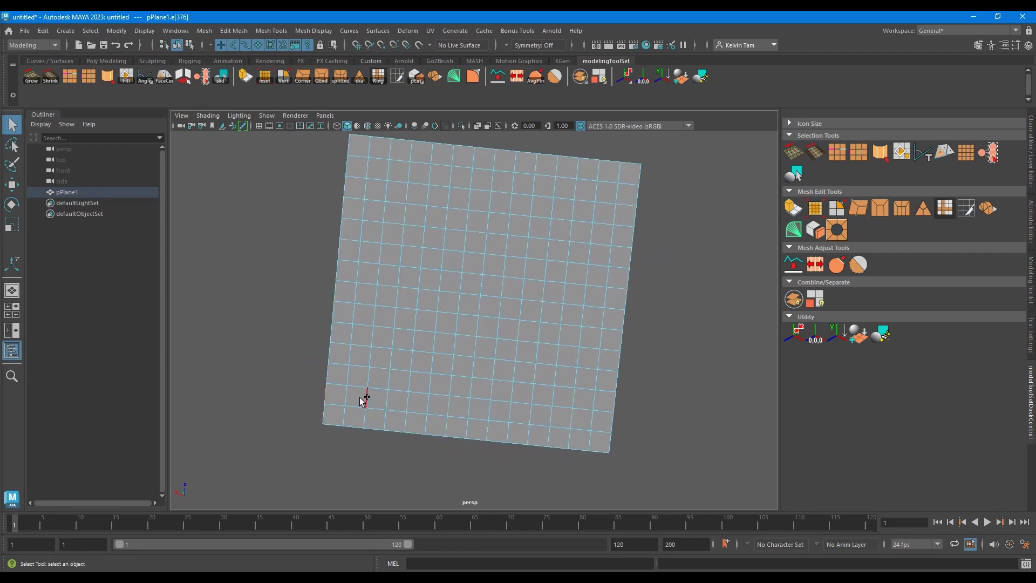
{"action": "left_click", "coordinate": [858, 153]}
{"action": "left_click_drag", "start_coordinate": [527, 360], "coordinate": [447, 235], "text": "alt"}
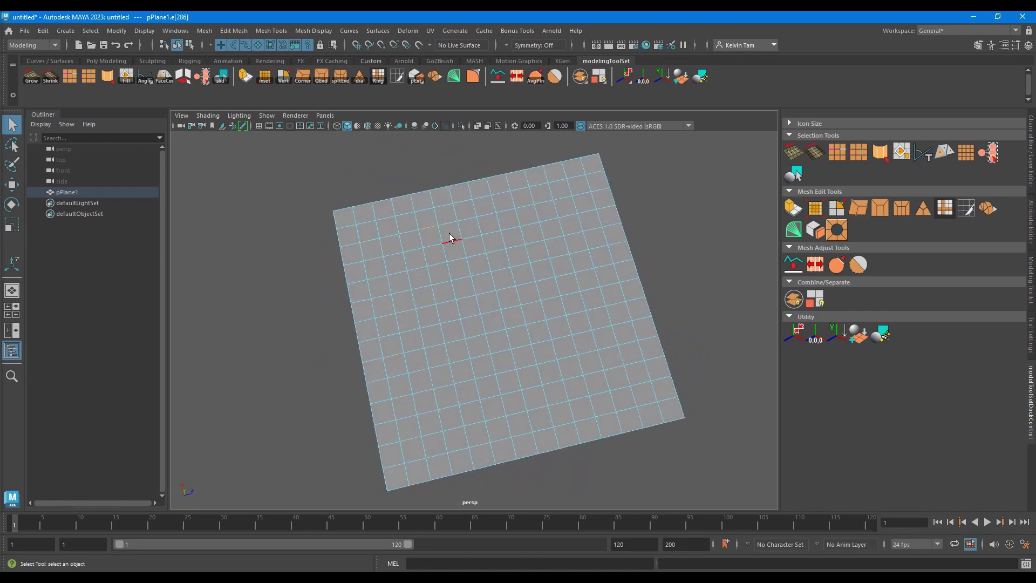
{"action": "left_click", "coordinate": [442, 278], "text": "shift"}
{"action": "left_click", "coordinate": [862, 155]}
{"action": "mouse_move", "coordinate": [543, 317]}
{"action": "left_mouse_down", "text": "alt"}
{"action": "mouse_move", "coordinate": [418, 335]}
{"action": "mouse_move", "coordinate": [474, 310]}
{"action": "mouse_move", "coordinate": [556, 324]}
{"action": "left_mouse_up", "text": "alt"}
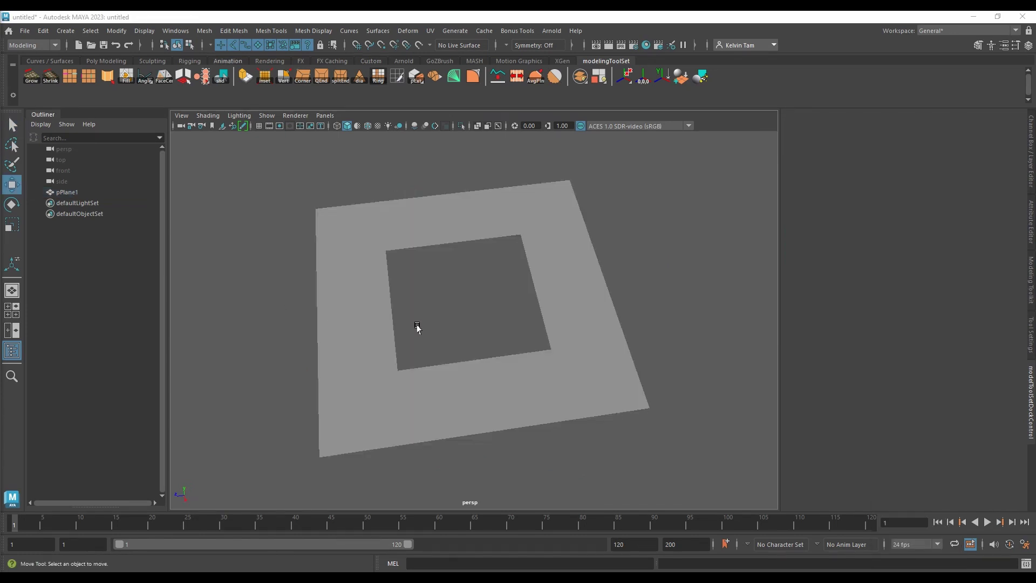
Select the two far outer corner vertices of the holed plane and bevel them into rounded corners with added segments
{"action": "mouse_move", "coordinate": [417, 328]}
{"action": "left_mouse_down", "text": "alt"}
{"action": "mouse_move", "coordinate": [423, 349]}
{"action": "mouse_move", "coordinate": [419, 315]}
{"action": "left_mouse_up", "text": "alt"}
{"action": "left_click", "coordinate": [393, 247]}
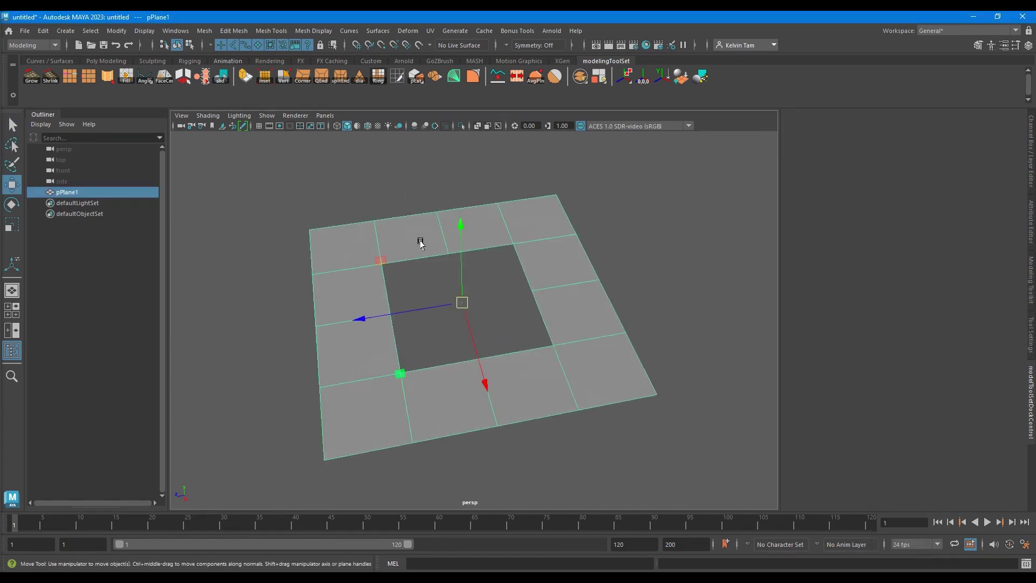
{"action": "right_click_drag", "start_coordinate": [421, 243], "coordinate": [378, 233]}
{"action": "left_click", "coordinate": [558, 200]}
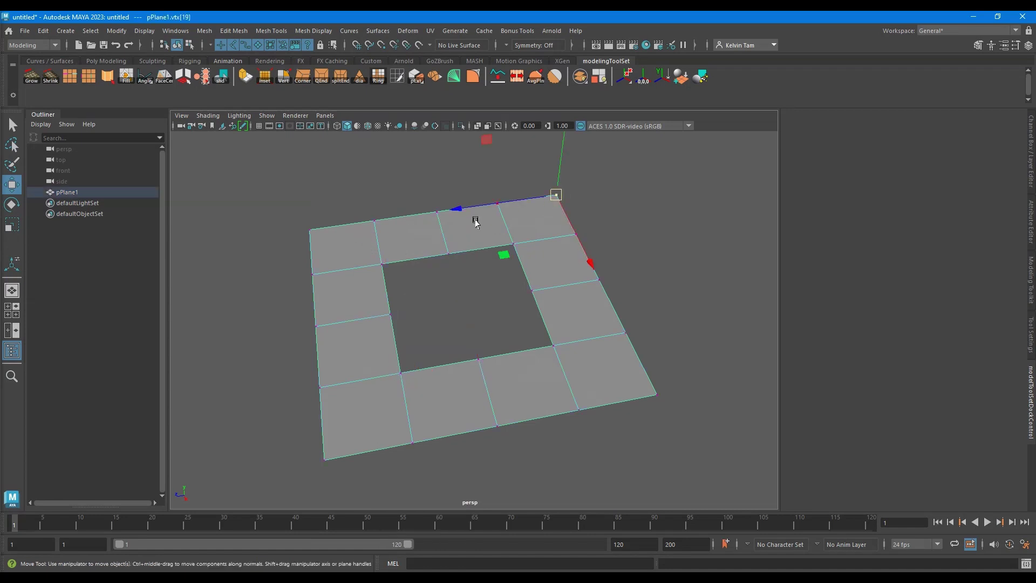
{"action": "left_click_drag", "start_coordinate": [393, 240], "coordinate": [343, 223], "text": "alt"}
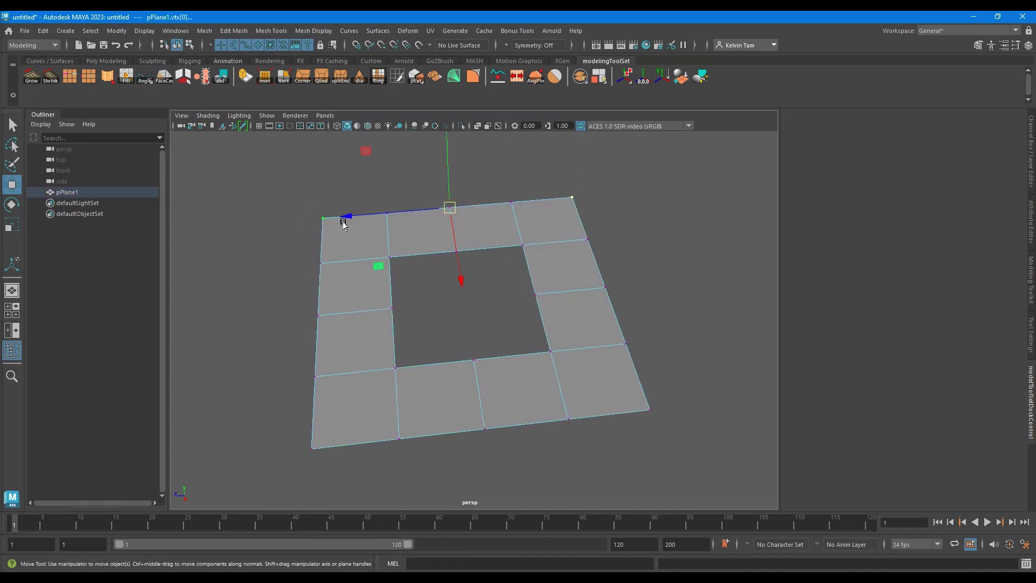
{"action": "left_click", "coordinate": [472, 76]}
{"action": "left_click_drag", "start_coordinate": [638, 328], "coordinate": [867, 347]}
{"action": "mouse_move", "coordinate": [552, 246]}
{"action": "left_mouse_down", "text": "alt"}
{"action": "mouse_move", "coordinate": [520, 303]}
{"action": "mouse_move", "coordinate": [540, 250]}
{"action": "left_mouse_up", "text": "alt"}
{"action": "key", "text": "w"}
{"action": "key", "text": "q"}
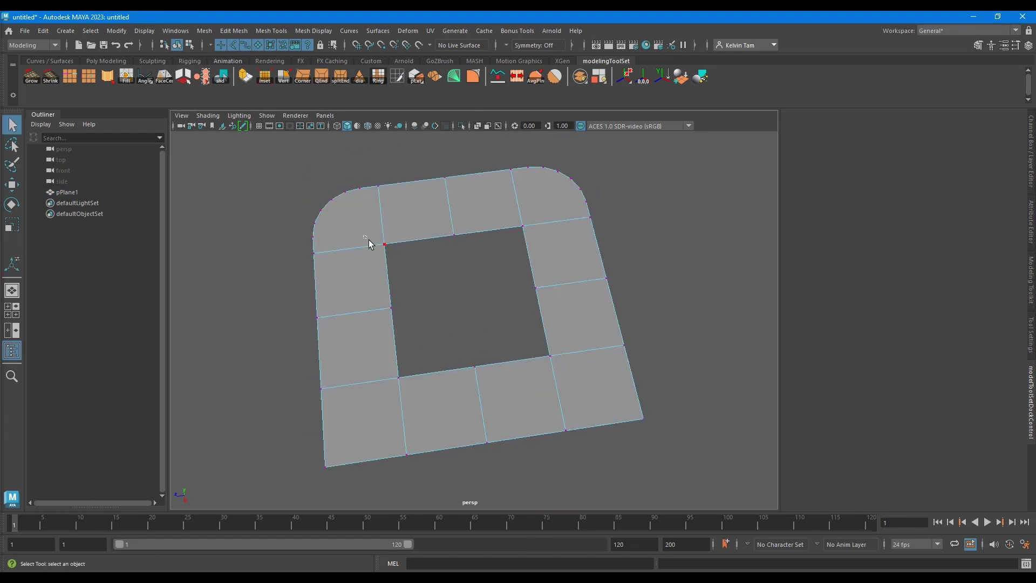
Bevel the four corner vertices of the square hole with 6 segments and a fraction of 0.61, and return to object mode
{"action": "left_click", "coordinate": [382, 243]}
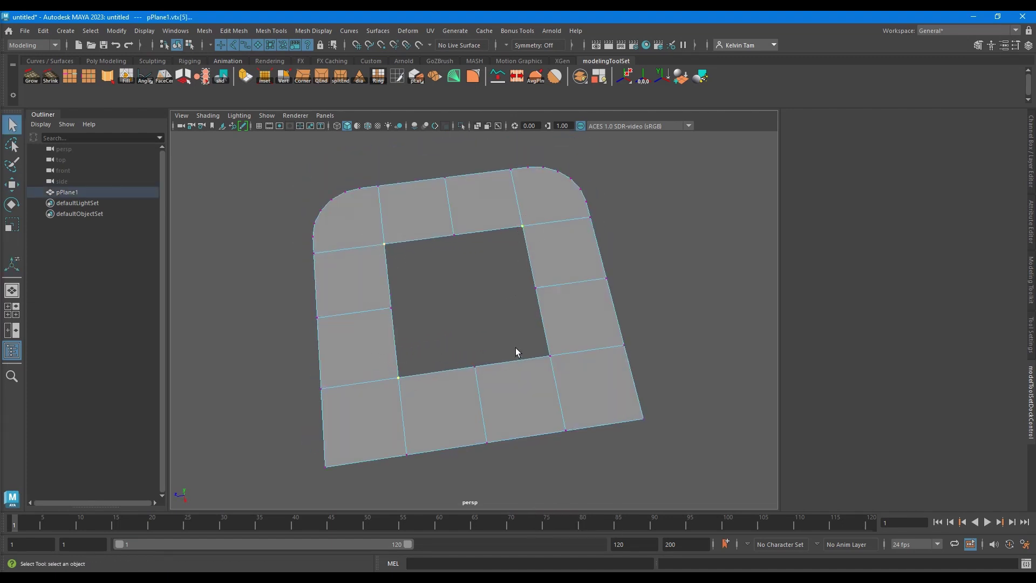
{"action": "left_click", "coordinate": [473, 78]}
{"action": "left_click_drag", "start_coordinate": [673, 341], "coordinate": [833, 342]}
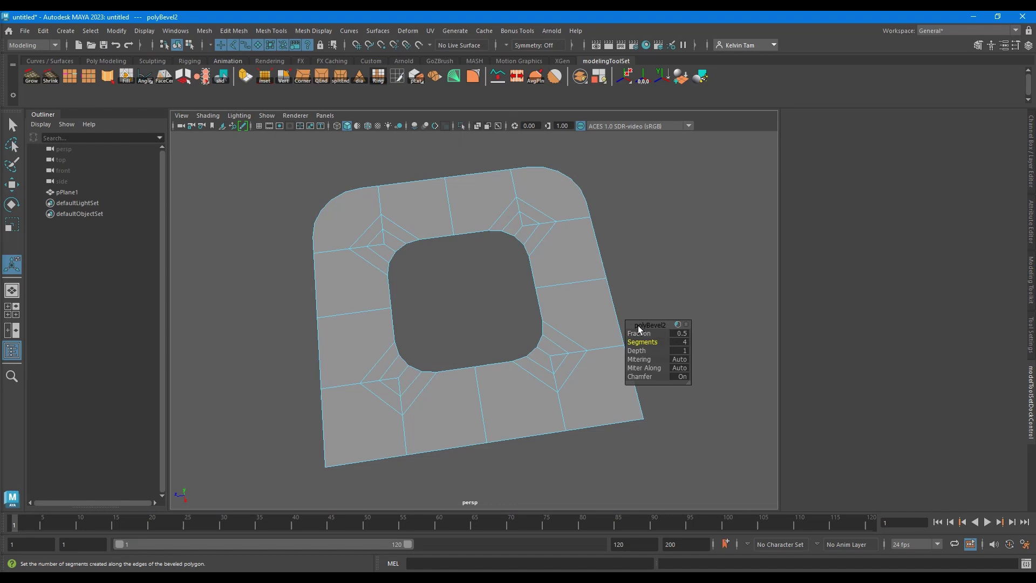
{"action": "left_click_drag", "start_coordinate": [638, 333], "coordinate": [734, 341]}
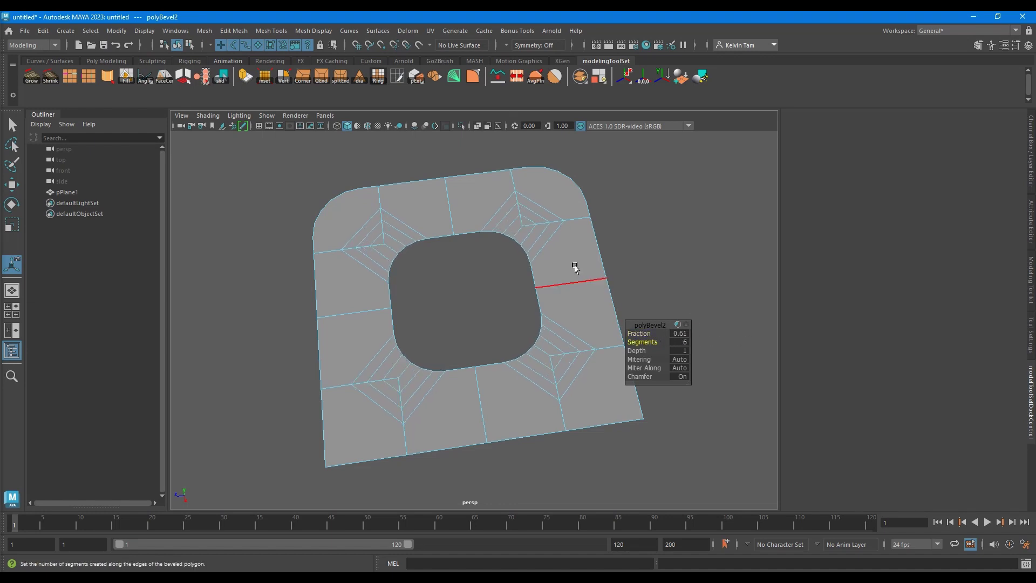
{"action": "key", "text": "w"}
{"action": "right_click_drag", "start_coordinate": [541, 248], "coordinate": [593, 232]}
{"action": "left_click", "coordinate": [651, 220]}
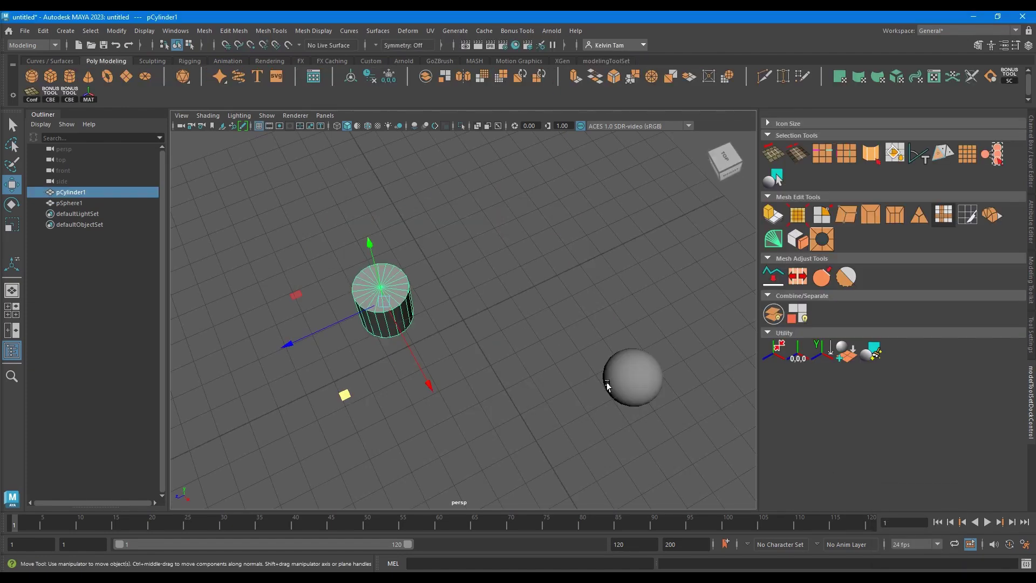
Match the sphere's pivot to the cylinder's pivot
{"action": "left_click_drag", "start_coordinate": [345, 399], "coordinate": [441, 365], "text": "alt"}
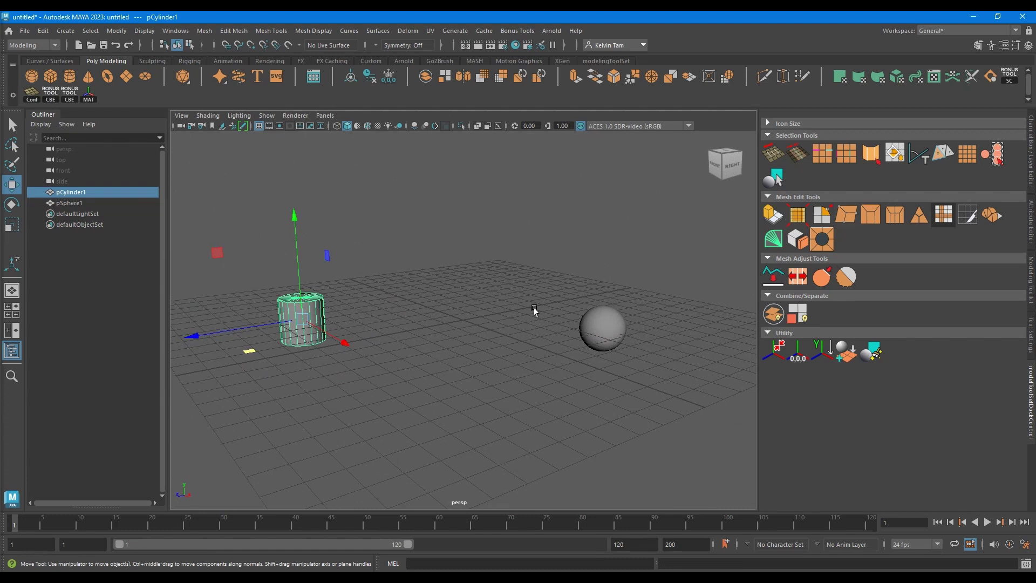
{"action": "left_click", "coordinate": [602, 329]}
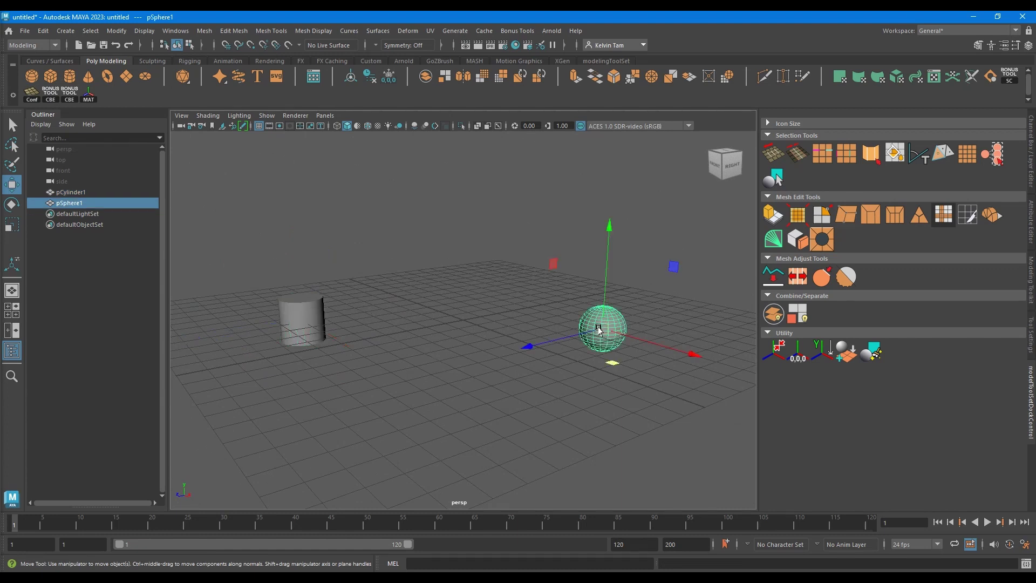
{"action": "left_click", "coordinate": [311, 318], "text": "shift"}
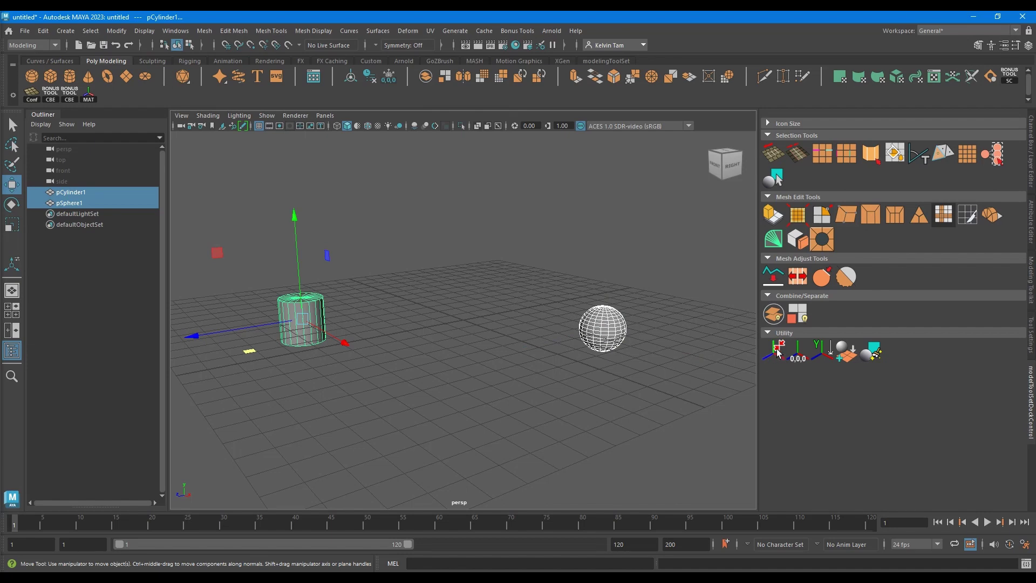
{"action": "left_click_drag", "start_coordinate": [349, 321], "coordinate": [341, 294], "text": "alt"}
{"action": "left_click", "coordinate": [598, 335]}
{"action": "key", "text": "ctrl+z"}
{"action": "key", "text": "e"}
{"action": "key", "text": "ctrl+z"}
{"action": "left_click_drag", "start_coordinate": [538, 287], "coordinate": [574, 351], "text": "alt"}
{"action": "key", "text": "w"}
{"action": "left_click", "coordinate": [537, 323]}
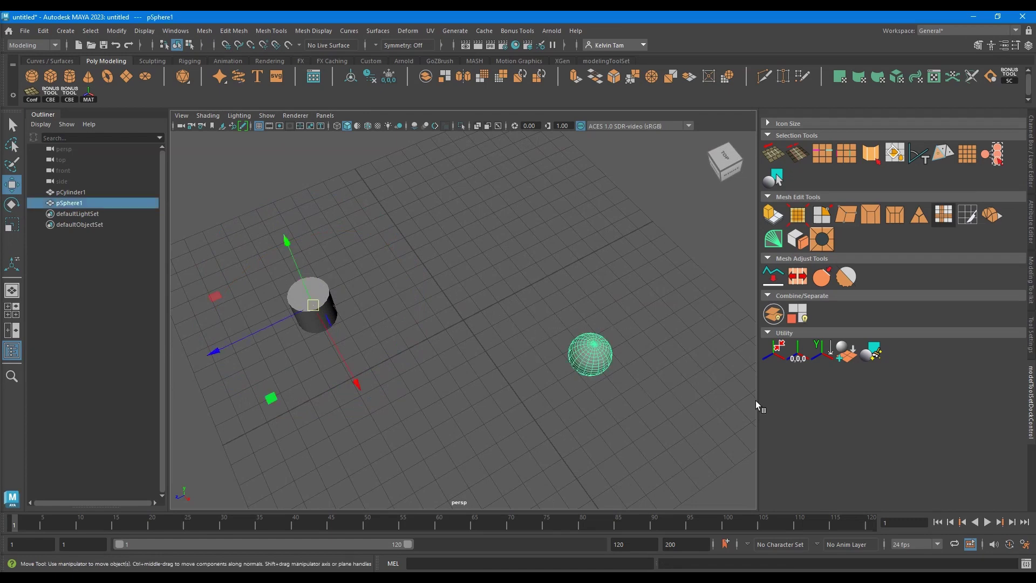
Center the sphere's pivot on its own mesh and raise the sphere along the Y axis
{"action": "left_click_drag", "start_coordinate": [654, 377], "coordinate": [620, 340], "text": "alt"}
{"action": "middle_click_drag", "start_coordinate": [620, 340], "coordinate": [472, 305], "text": "alt"}
{"action": "scroll", "coordinate": [472, 305], "scroll_direction": "up", "scroll_amount": 4}
{"action": "left_click_drag", "start_coordinate": [472, 305], "coordinate": [453, 282], "text": "alt"}
{"action": "scroll", "coordinate": [401, 218], "scroll_direction": "down", "scroll_amount": 4}
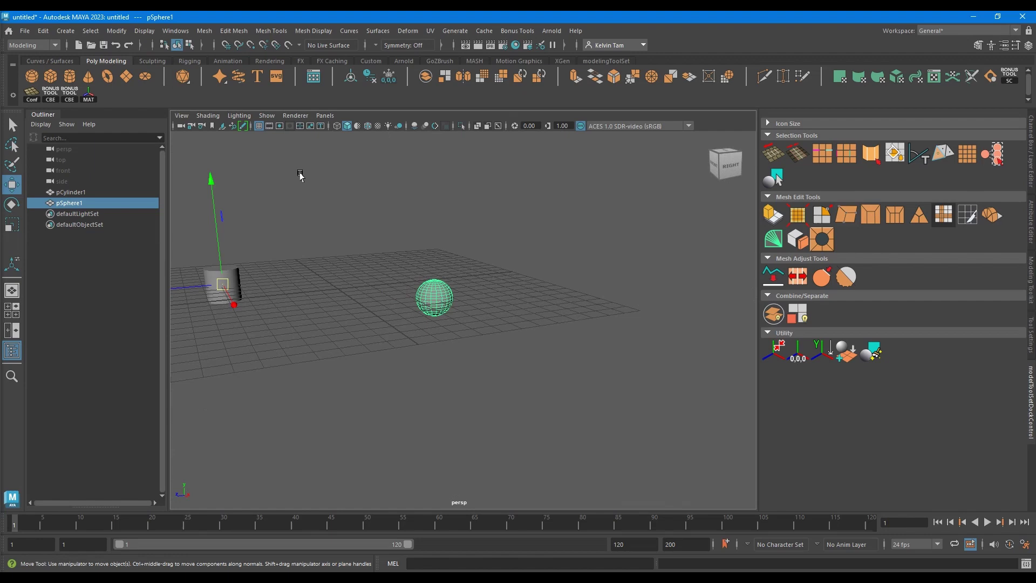
{"action": "left_click", "coordinate": [351, 81]}
{"action": "left_click_drag", "start_coordinate": [432, 226], "coordinate": [427, 201]}
{"action": "key", "text": "f"}
{"action": "middle_click_drag", "start_coordinate": [491, 322], "coordinate": [483, 300], "text": "alt"}
{"action": "scroll", "coordinate": [511, 327], "scroll_direction": "up", "scroll_amount": 2}
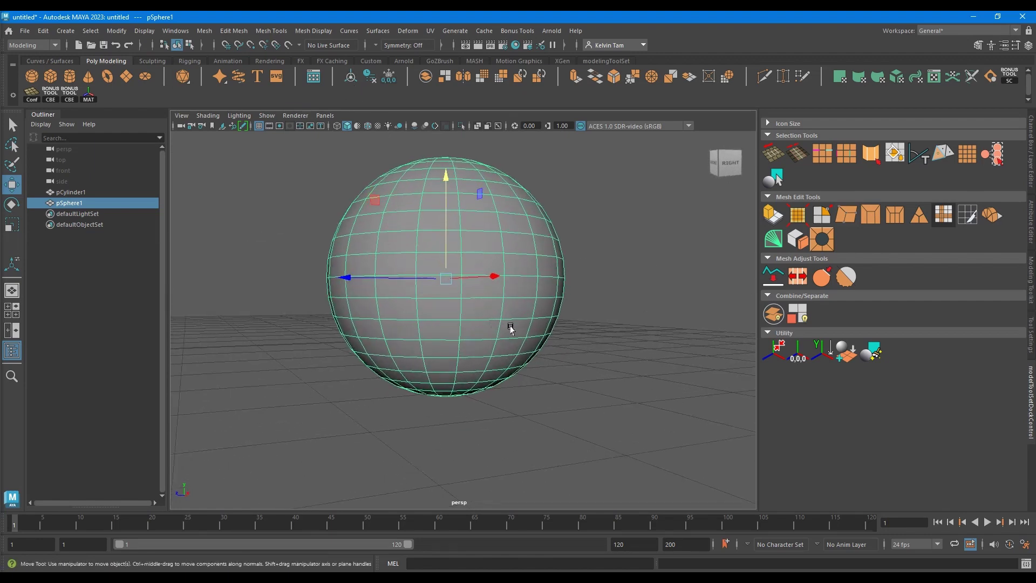
{"action": "left_click_drag", "start_coordinate": [441, 193], "coordinate": [444, 163]}
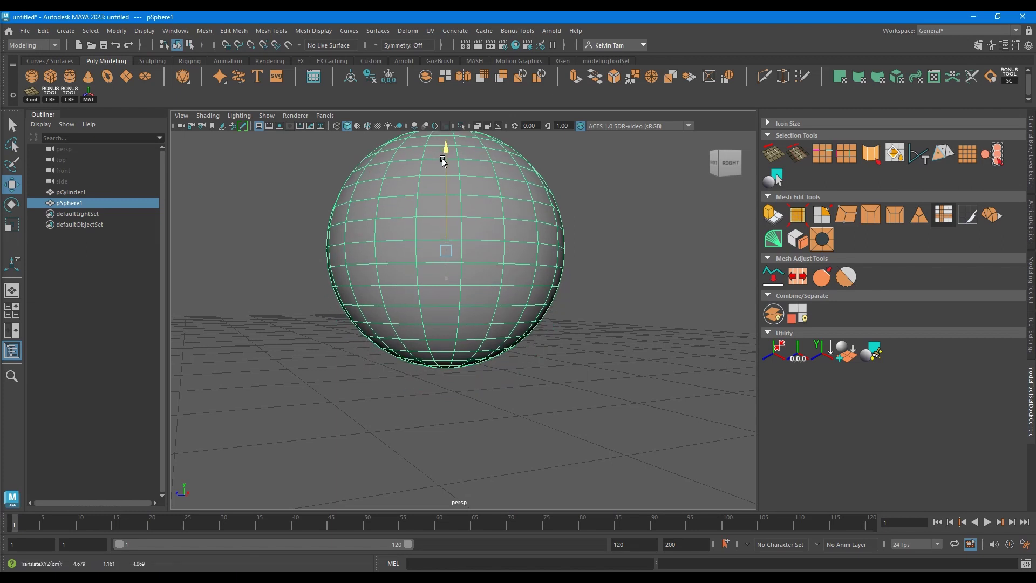
Set the sphere's pivot to its bottom (Min Y), try a move from it, and undo that move
{"action": "left_click", "coordinate": [820, 359]}
{"action": "mouse_move", "coordinate": [441, 364]}
{"action": "left_mouse_down"}
{"action": "mouse_move", "coordinate": [423, 317]}
{"action": "mouse_move", "coordinate": [491, 370]}
{"action": "mouse_move", "coordinate": [410, 373]}
{"action": "mouse_move", "coordinate": [432, 371]}
{"action": "left_mouse_up"}
{"action": "key", "text": "ctrl+z"}
{"action": "right_click_drag", "start_coordinate": [522, 375], "coordinate": [287, 327], "text": "alt"}
{"action": "middle_click_drag", "start_coordinate": [287, 328], "coordinate": [453, 335], "text": "alt"}
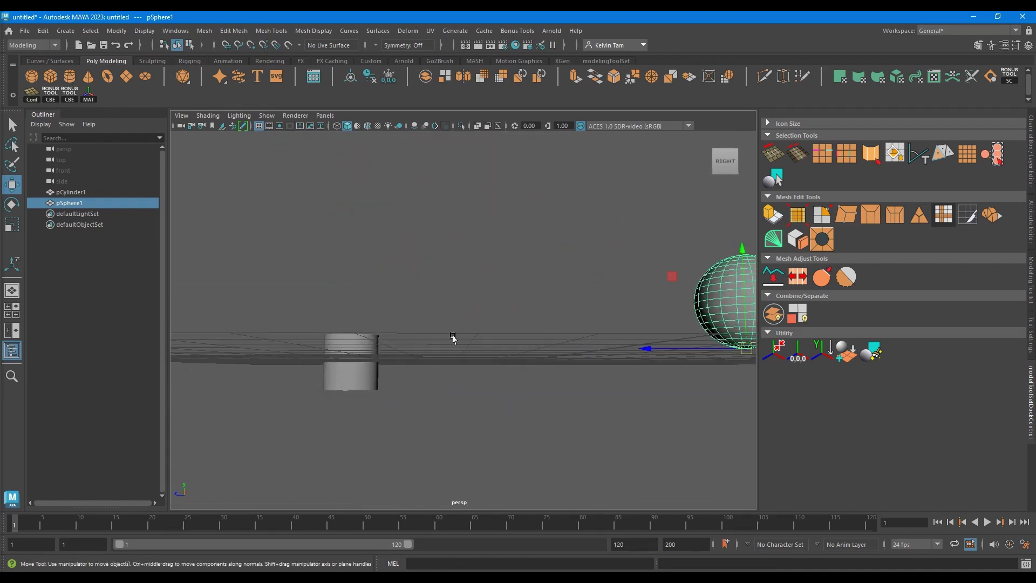
Set the cylinder's pivot to its bottom (Min Y) and check its placement from several angles
{"action": "left_click", "coordinate": [363, 348]}
{"action": "key", "text": "f"}
{"action": "left_click_drag", "start_coordinate": [457, 323], "coordinate": [714, 331]}
{"action": "left_click", "coordinate": [813, 356]}
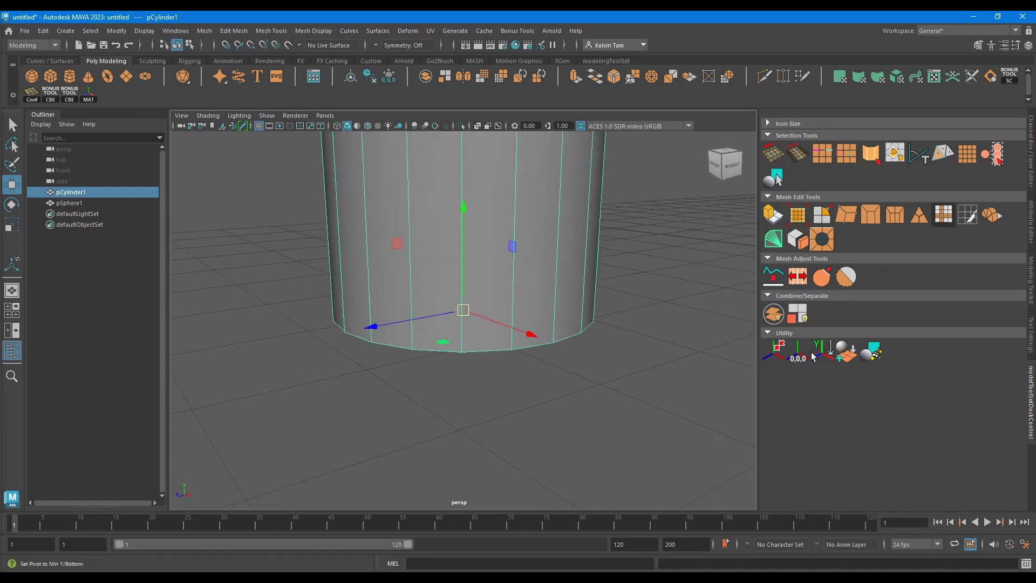
{"action": "left_click_drag", "start_coordinate": [490, 341], "coordinate": [454, 286], "text": "alt"}
{"action": "left_click_drag", "start_coordinate": [477, 186], "coordinate": [495, 227], "text": "alt"}
{"action": "right_click_drag", "start_coordinate": [556, 295], "coordinate": [517, 251], "text": "alt"}
{"action": "middle_click_drag", "start_coordinate": [517, 250], "coordinate": [505, 326], "text": "alt"}
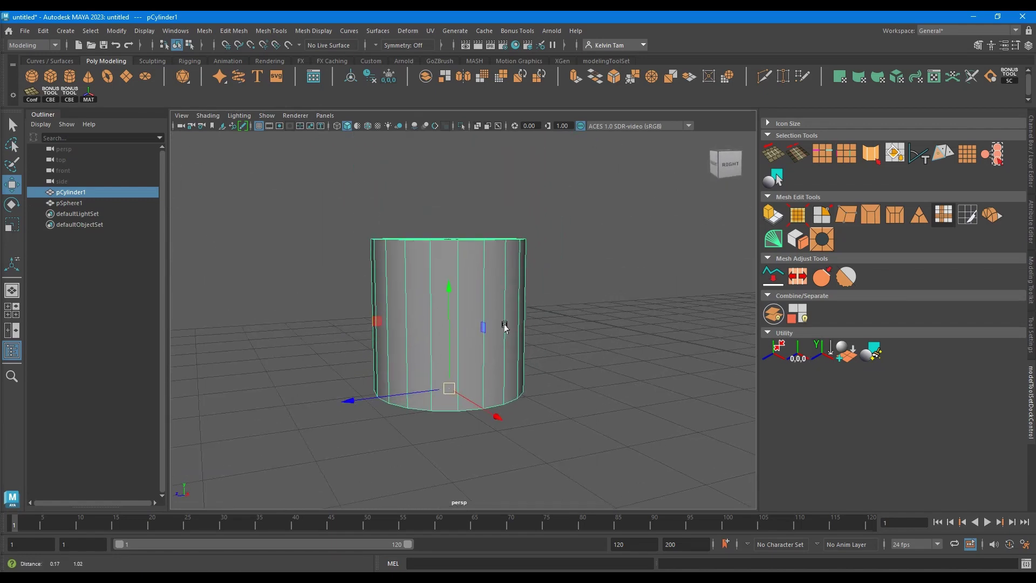
{"action": "left_click_drag", "start_coordinate": [519, 260], "coordinate": [458, 330], "text": "alt"}
{"action": "right_click_drag", "start_coordinate": [518, 373], "coordinate": [479, 339], "text": "alt"}
{"action": "middle_click_drag", "start_coordinate": [518, 341], "coordinate": [468, 314], "text": "alt"}
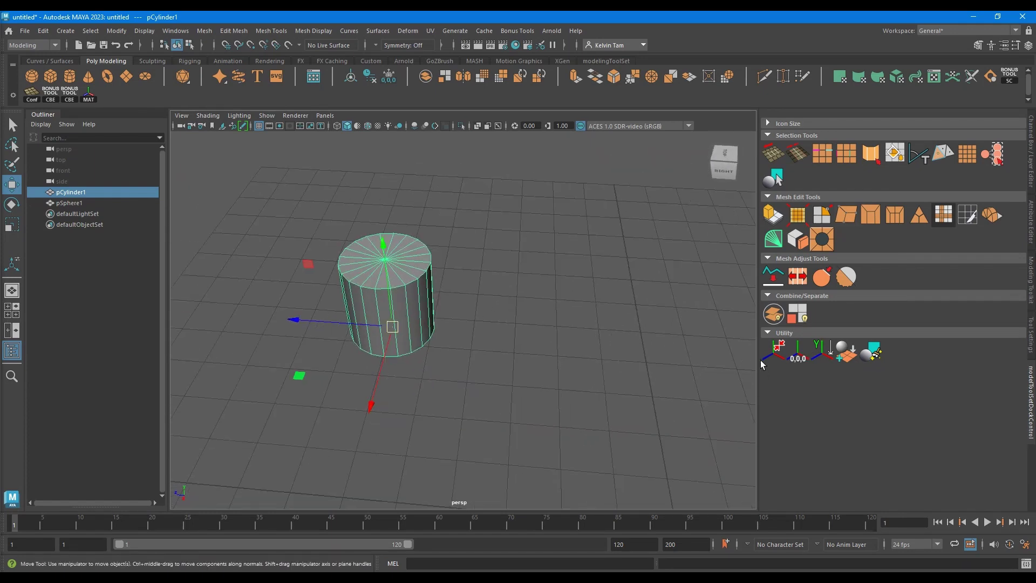
Move the sphere across the ground plane to a spot near the cylinder
{"action": "right_click_drag", "start_coordinate": [467, 326], "coordinate": [362, 270], "text": "alt"}
{"action": "left_click_drag", "start_coordinate": [378, 280], "coordinate": [386, 308], "text": "alt"}
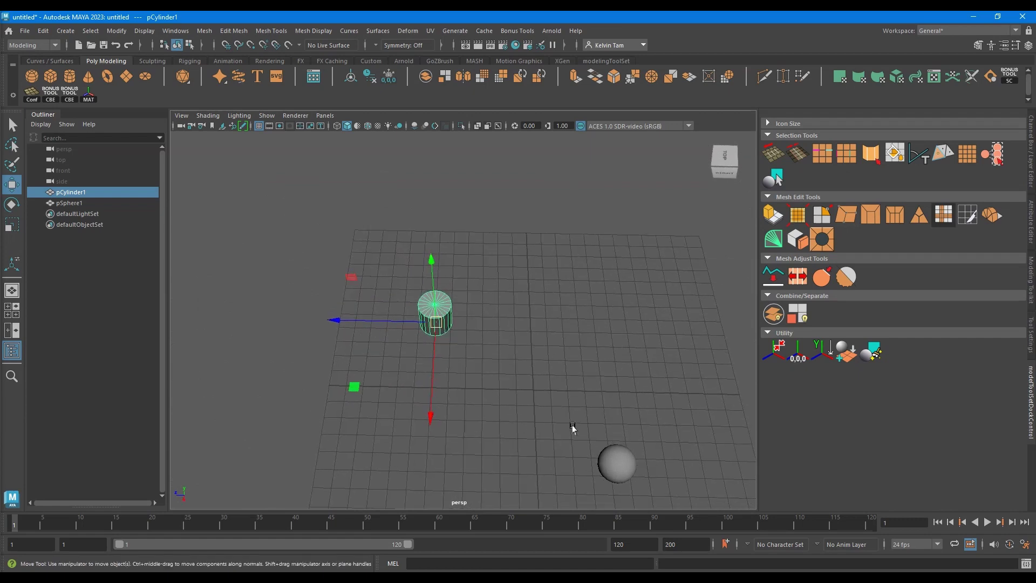
{"action": "left_click", "coordinate": [627, 469]}
{"action": "middle_click_drag", "start_coordinate": [573, 443], "coordinate": [554, 368], "text": "alt"}
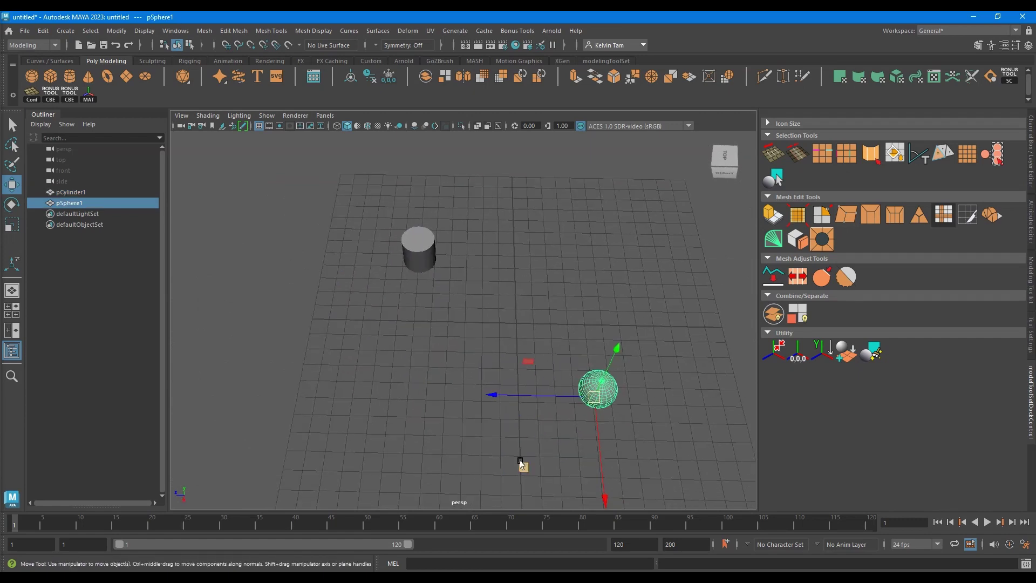
{"action": "left_click_drag", "start_coordinate": [523, 464], "coordinate": [267, 389]}
Shift the cylinder and sphere together along the Z axis and set both pivots to the world origin 0,0,0
{"action": "left_click_drag", "start_coordinate": [489, 416], "coordinate": [264, 203]}
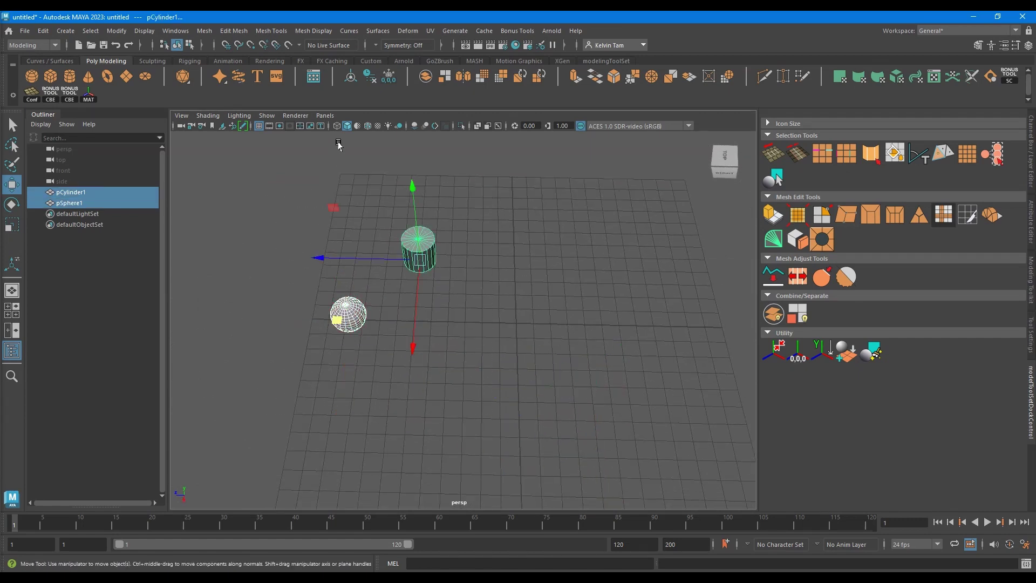
{"action": "right_click", "coordinate": [434, 218], "text": "shift"}
{"action": "left_click_drag", "start_coordinate": [333, 257], "coordinate": [307, 255]}
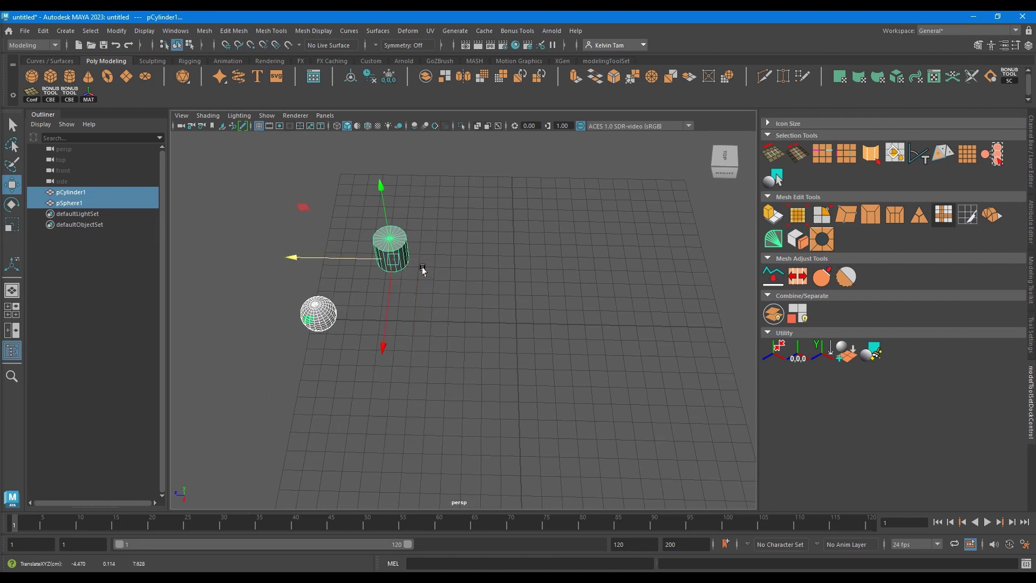
{"action": "left_click", "coordinate": [799, 358]}
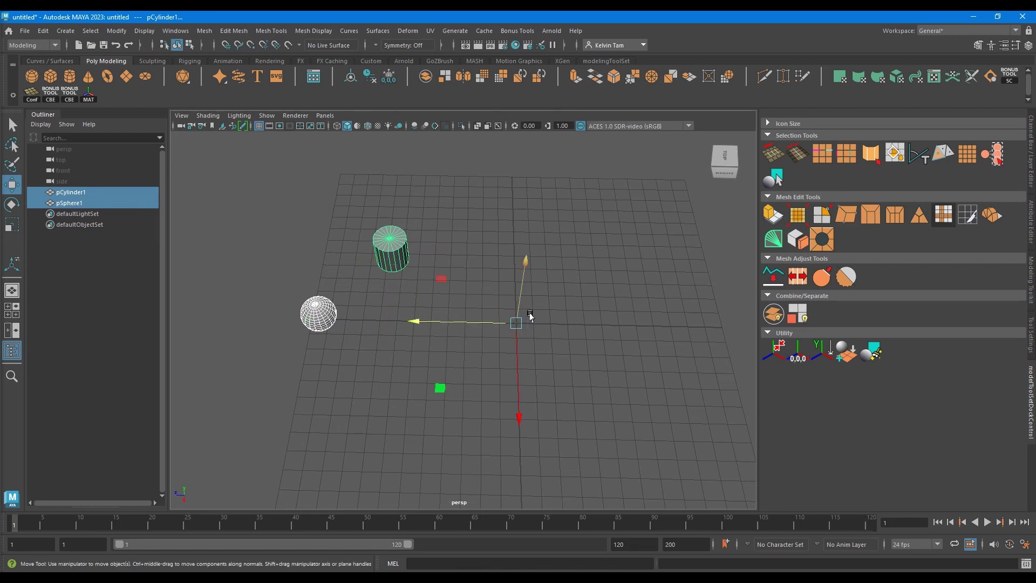
{"action": "left_click_drag", "start_coordinate": [530, 315], "coordinate": [533, 346], "text": "alt"}
{"action": "left_click", "coordinate": [430, 284]}
{"action": "left_click", "coordinate": [375, 242]}
{"action": "left_click", "coordinate": [336, 335]}
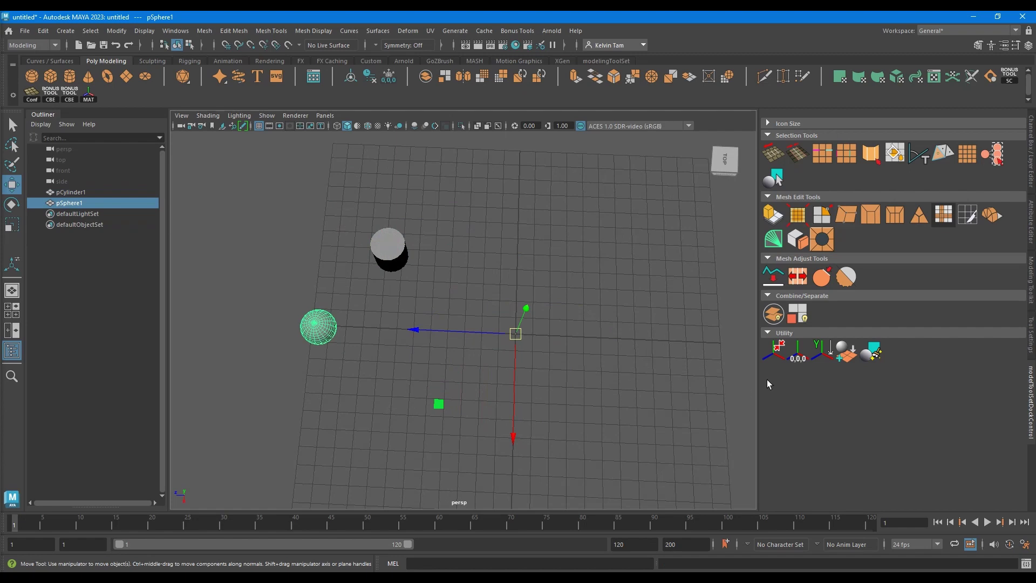
{"action": "left_click_drag", "start_coordinate": [581, 379], "coordinate": [459, 314], "text": "alt"}
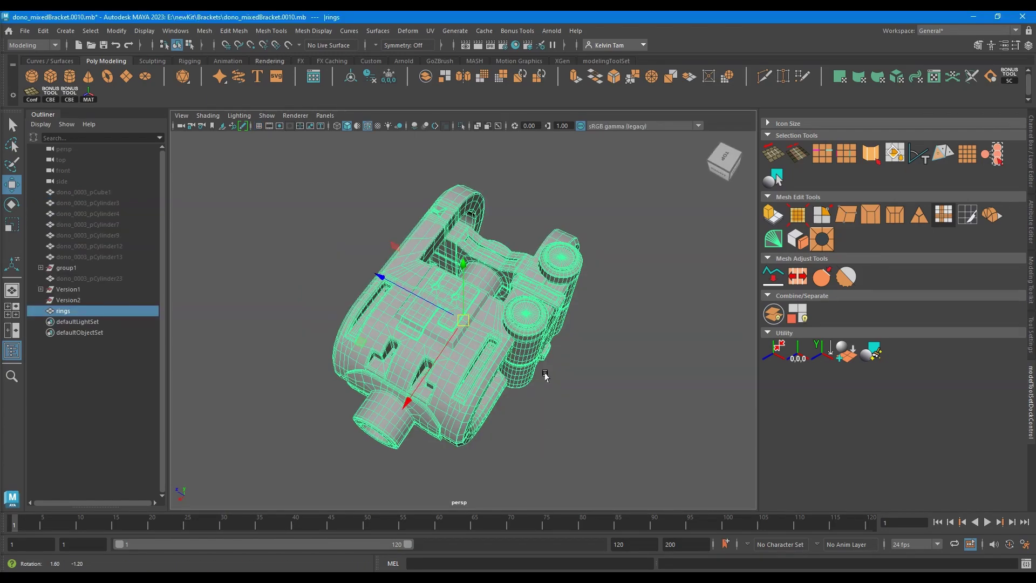
Switch to the modelingToolSet shelf while viewing the rings bracket mesh from its side
{"action": "key", "text": "q"}
{"action": "left_click_drag", "start_coordinate": [545, 377], "coordinate": [502, 346], "text": "alt"}
{"action": "scroll", "coordinate": [528, 342], "scroll_direction": "up", "scroll_amount": 2}
{"action": "key", "text": "w"}
{"action": "middle_click_drag", "start_coordinate": [541, 367], "coordinate": [514, 343], "text": "alt"}
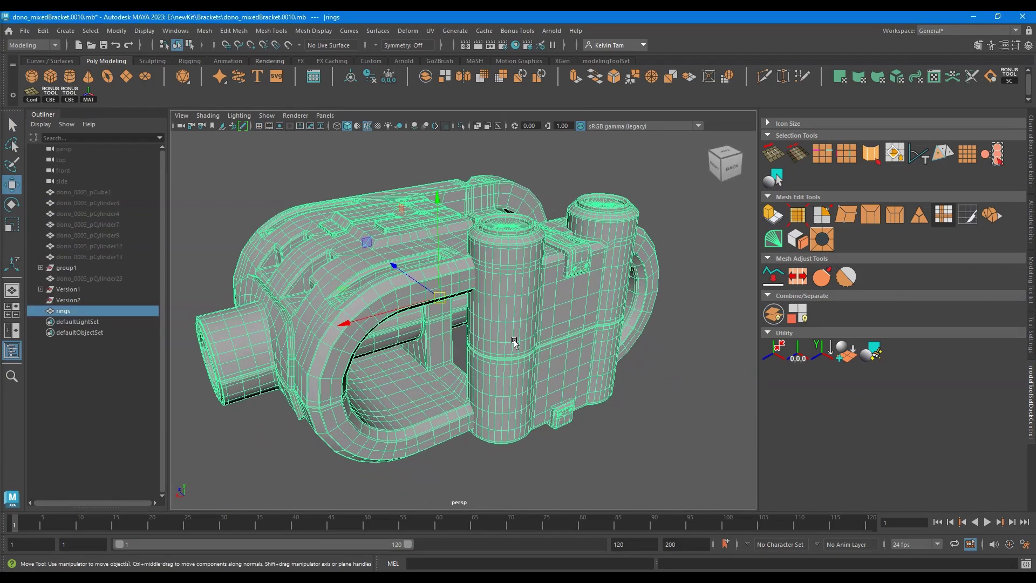
{"action": "left_click_drag", "start_coordinate": [514, 342], "coordinate": [556, 323], "text": "alt"}
{"action": "left_click", "coordinate": [607, 62]}
{"action": "middle_click_drag", "start_coordinate": [457, 323], "coordinate": [481, 314], "text": "alt"}
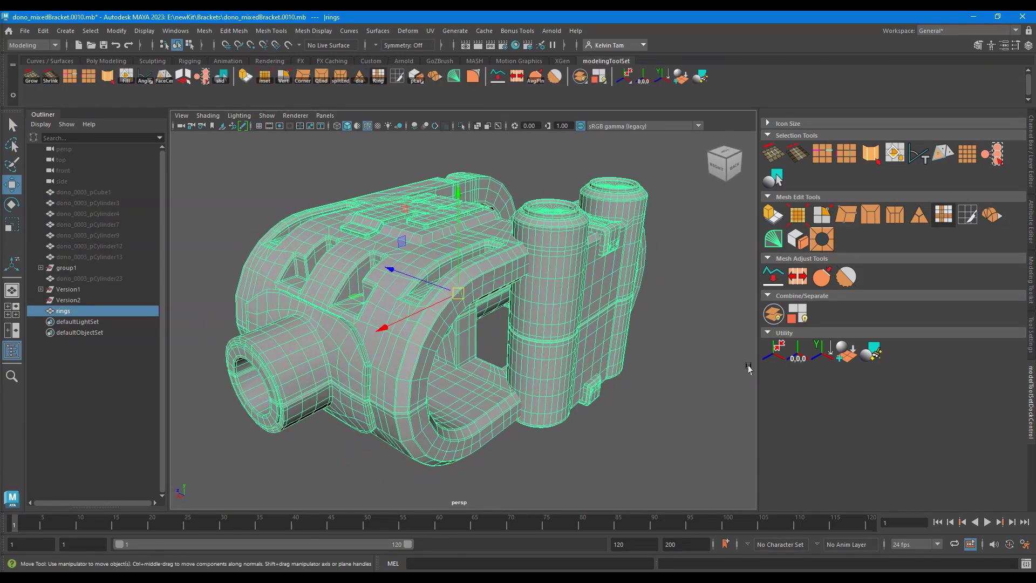
Select the faces of the raised panel on top of the rings bracket and separate them with the Keep Original option
{"action": "left_click_drag", "start_coordinate": [528, 282], "coordinate": [571, 293], "text": "alt"}
{"action": "right_click_drag", "start_coordinate": [409, 227], "coordinate": [399, 247]}
{"action": "left_click", "coordinate": [371, 212]}
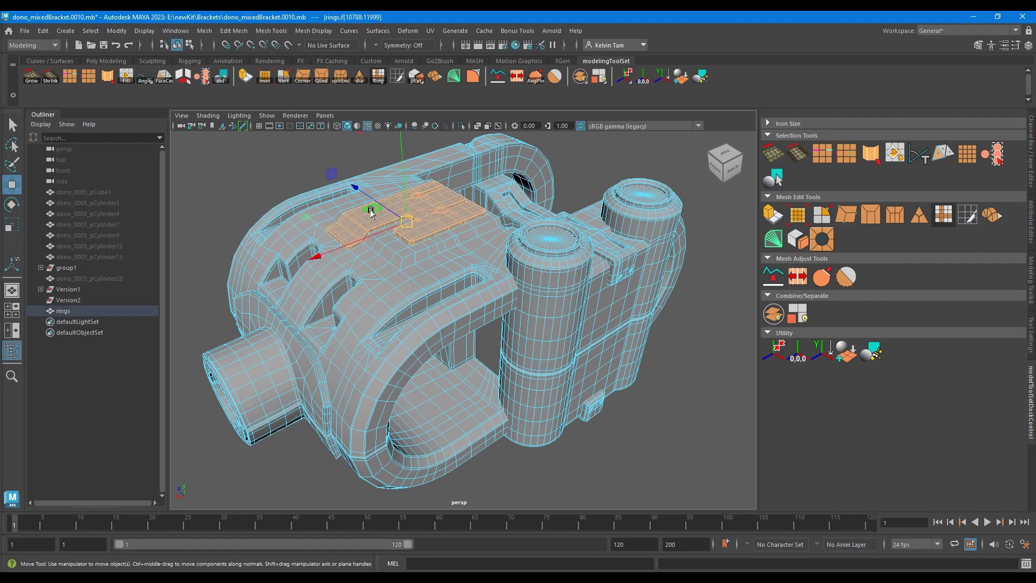
{"action": "right_click", "coordinate": [802, 315]}
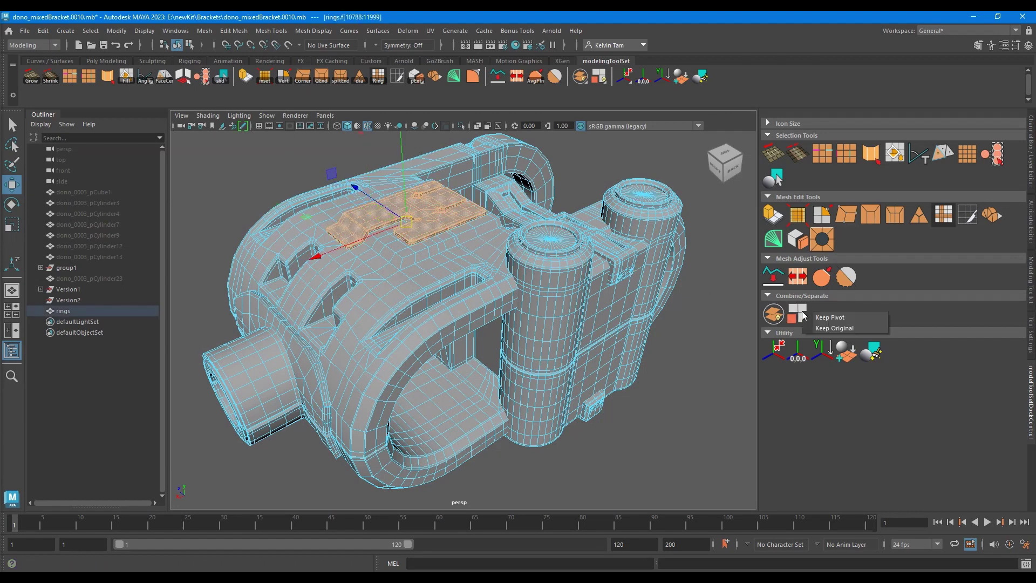
{"action": "left_click", "coordinate": [844, 329]}
Select the sloped faces around the small funnel-shaped recess on the bracket's loop and separate them with the Keep Original option
{"action": "key", "text": "F8"}
{"action": "left_click_drag", "start_coordinate": [505, 324], "coordinate": [337, 246], "text": "alt"}
{"action": "left_click_drag", "start_coordinate": [480, 292], "coordinate": [518, 344], "text": "alt"}
{"action": "left_click", "coordinate": [458, 262]}
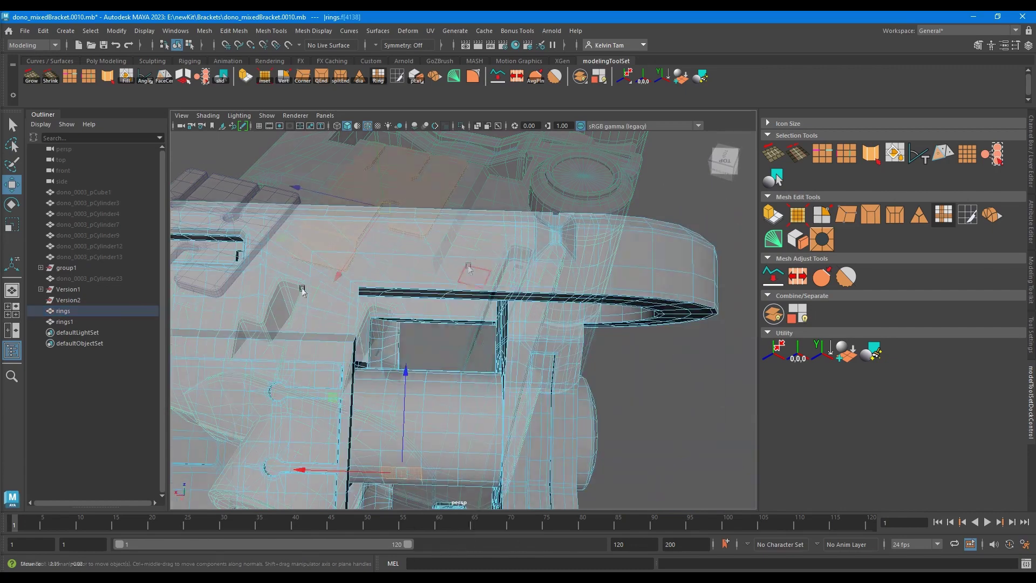
{"action": "left_click_drag", "start_coordinate": [303, 289], "coordinate": [376, 290], "text": "alt"}
{"action": "left_click_drag", "start_coordinate": [461, 282], "coordinate": [426, 289], "text": "alt"}
{"action": "left_click", "coordinate": [449, 265]}
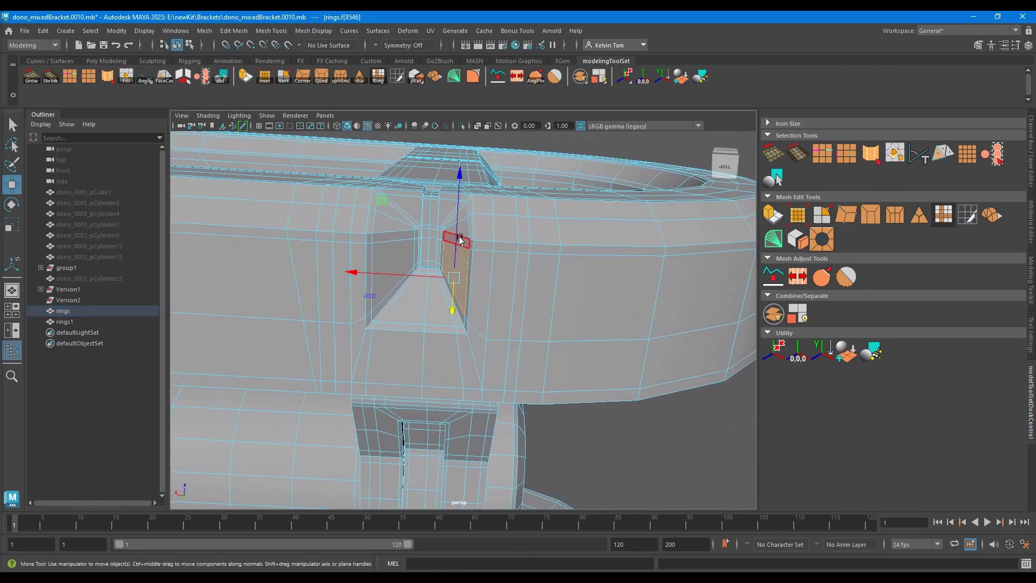
{"action": "key", "text": "q"}
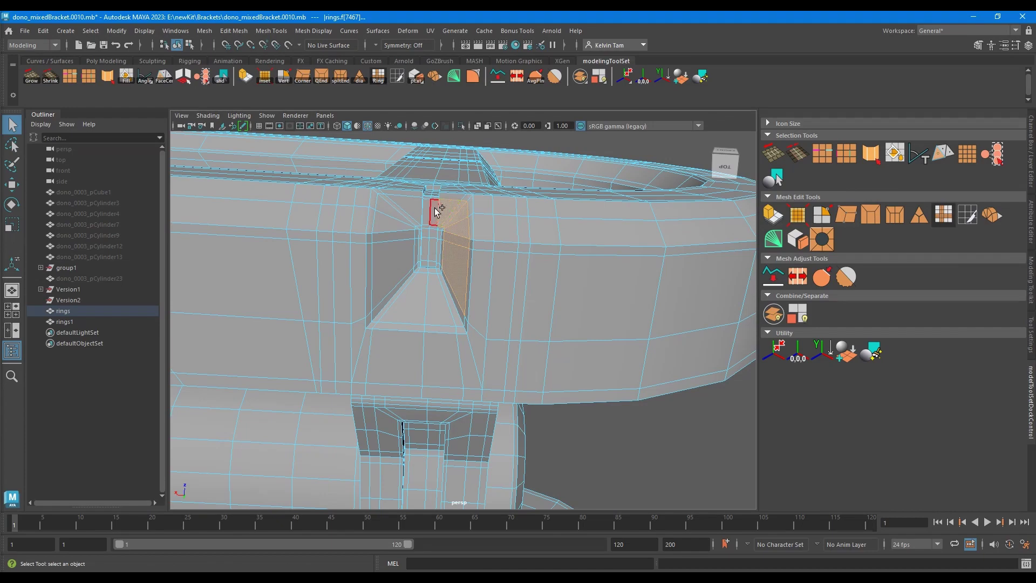
{"action": "left_click", "coordinate": [422, 212]}
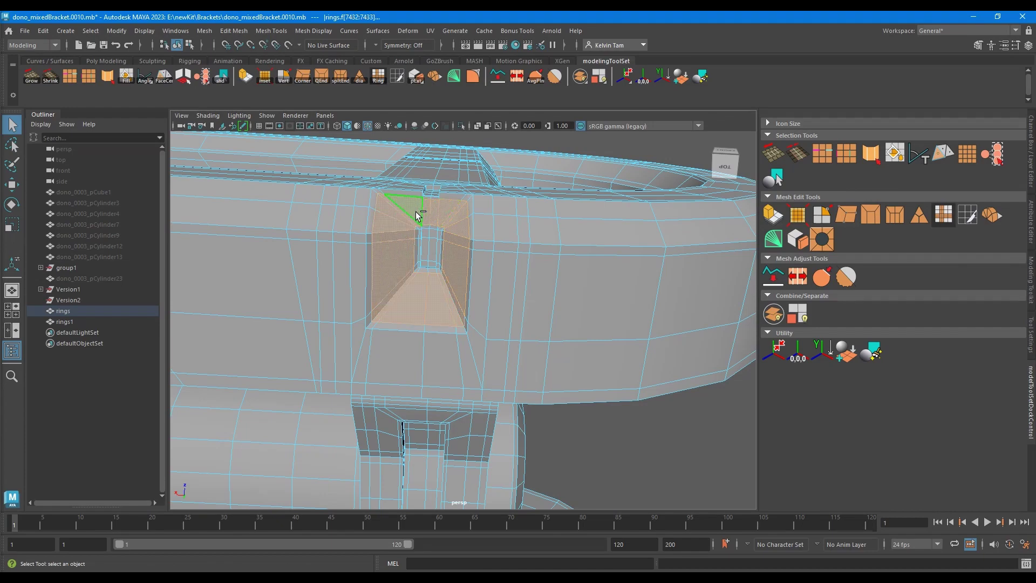
{"action": "left_click", "coordinate": [482, 277], "text": "shift"}
{"action": "key", "text": "w"}
{"action": "left_click_drag", "start_coordinate": [463, 330], "coordinate": [539, 318], "text": "alt"}
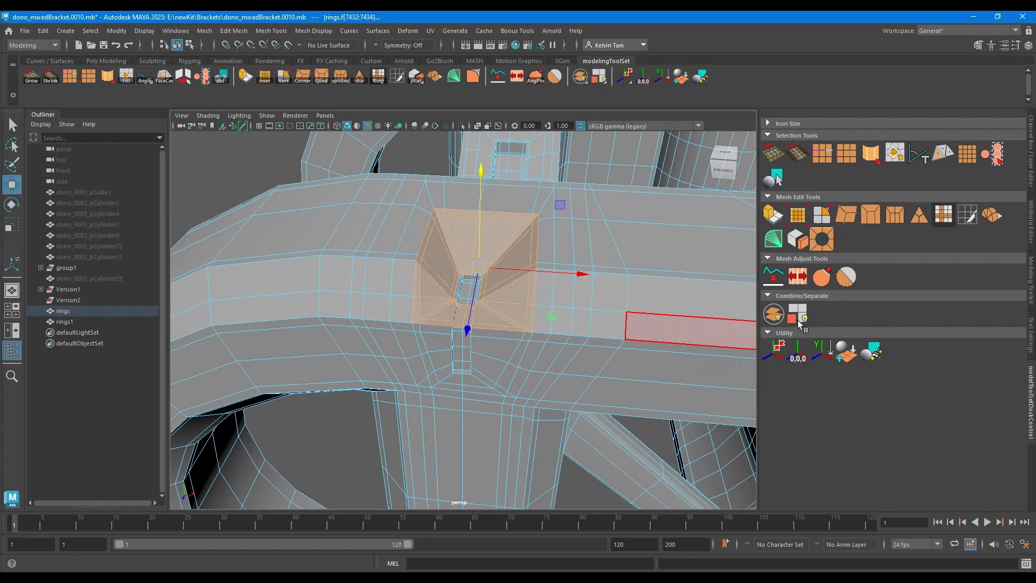
{"action": "right_click", "coordinate": [800, 320]}
{"action": "left_click", "coordinate": [826, 336]}
Move the separated recess piece clear of the bracket by about -1.5, 0.7 and -0.4 cm in X, Y and Z
{"action": "right_click_drag", "start_coordinate": [470, 322], "coordinate": [373, 322], "text": "alt"}
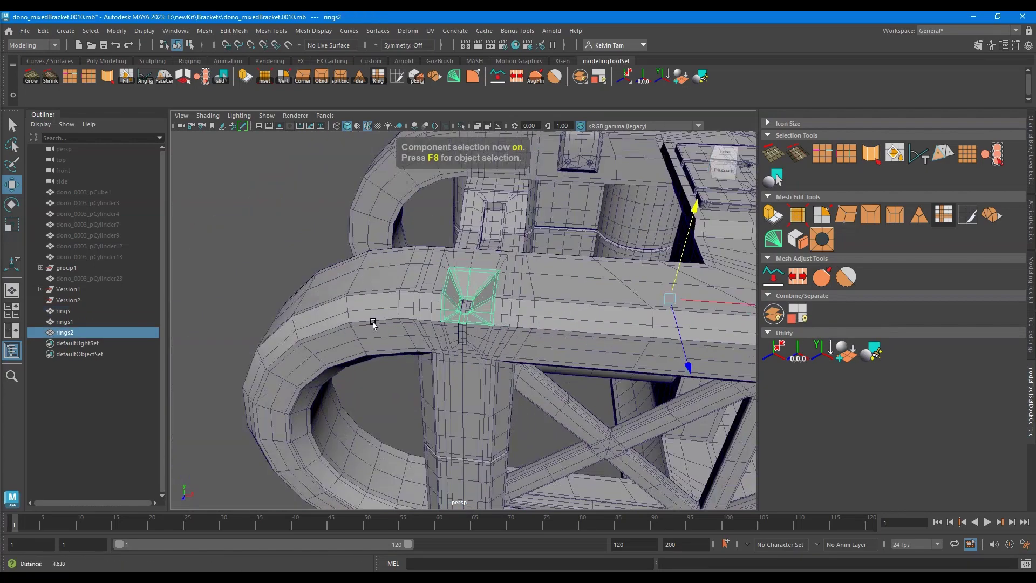
{"action": "left_click_drag", "start_coordinate": [373, 322], "coordinate": [418, 310], "text": "alt"}
{"action": "left_click_drag", "start_coordinate": [636, 299], "coordinate": [519, 238]}
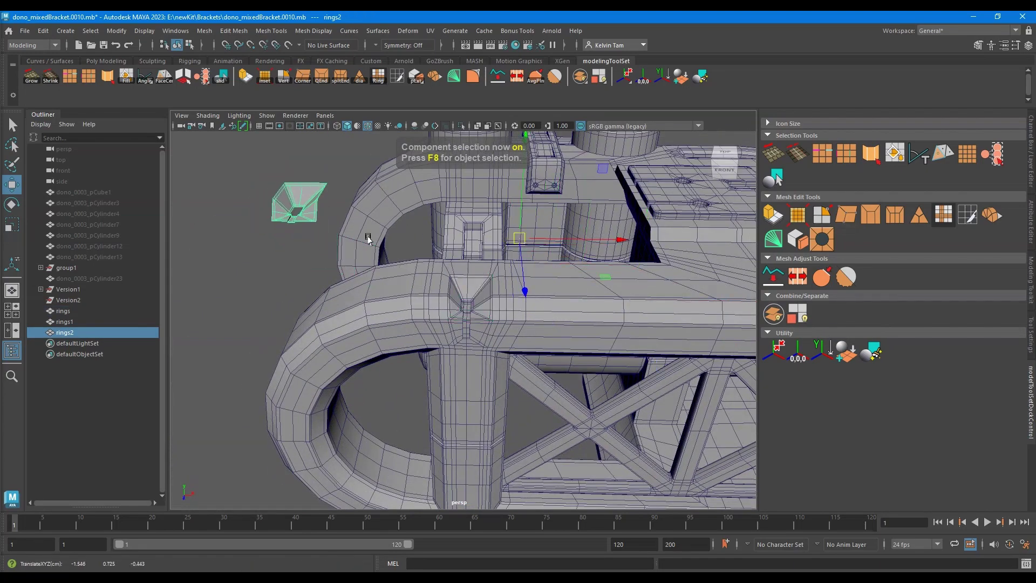